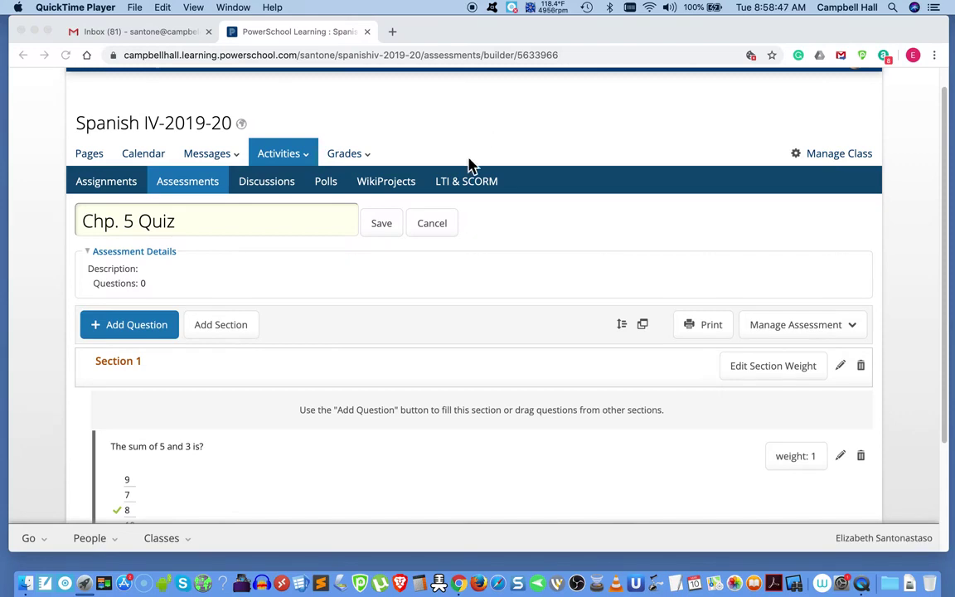
Save the quiz title "Chp. 5 Quiz" and open the assessment's publishing settings.
{"action": "left_click", "coordinate": [386, 236]}
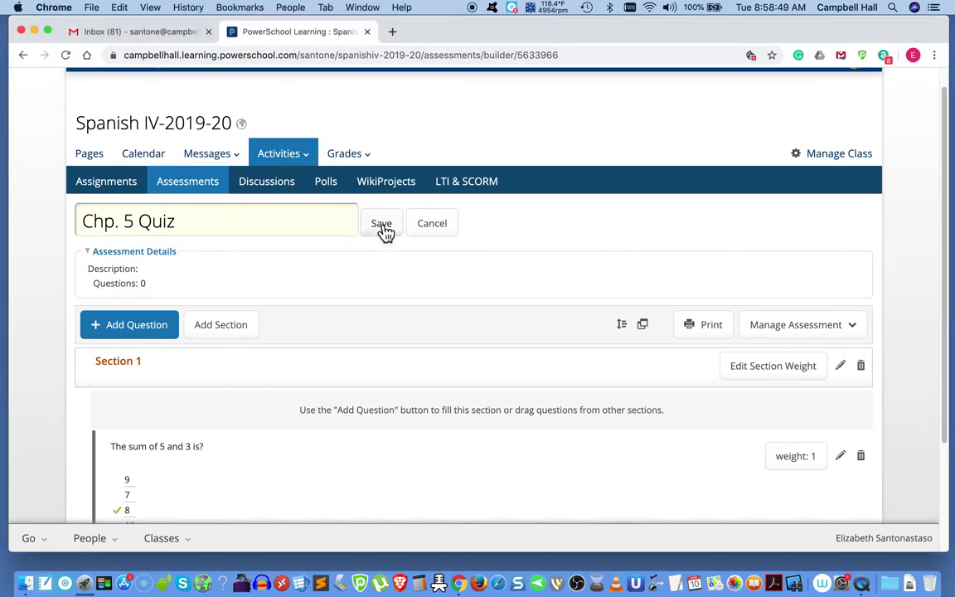
{"action": "left_click", "coordinate": [386, 229]}
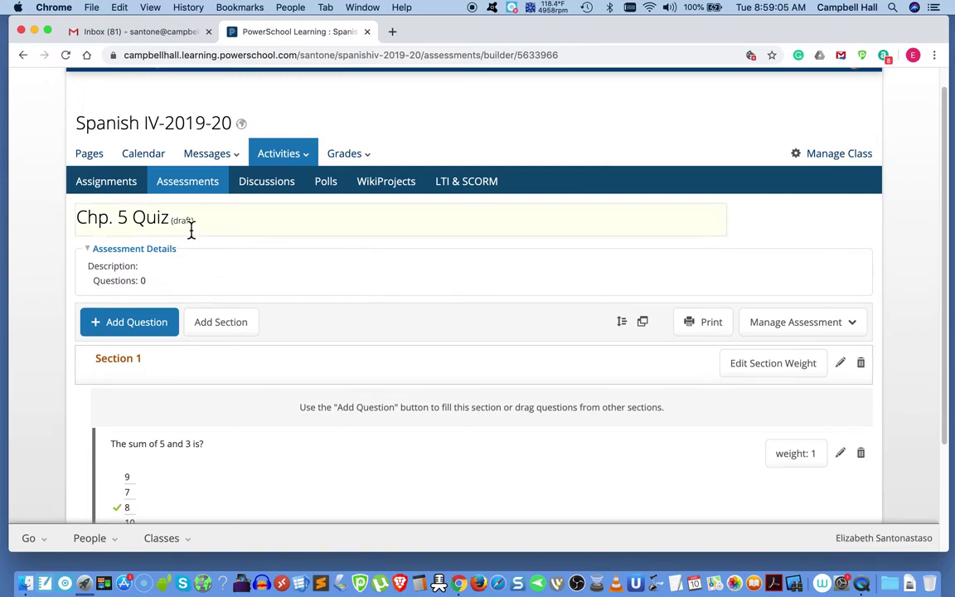
{"action": "left_click", "coordinate": [812, 331]}
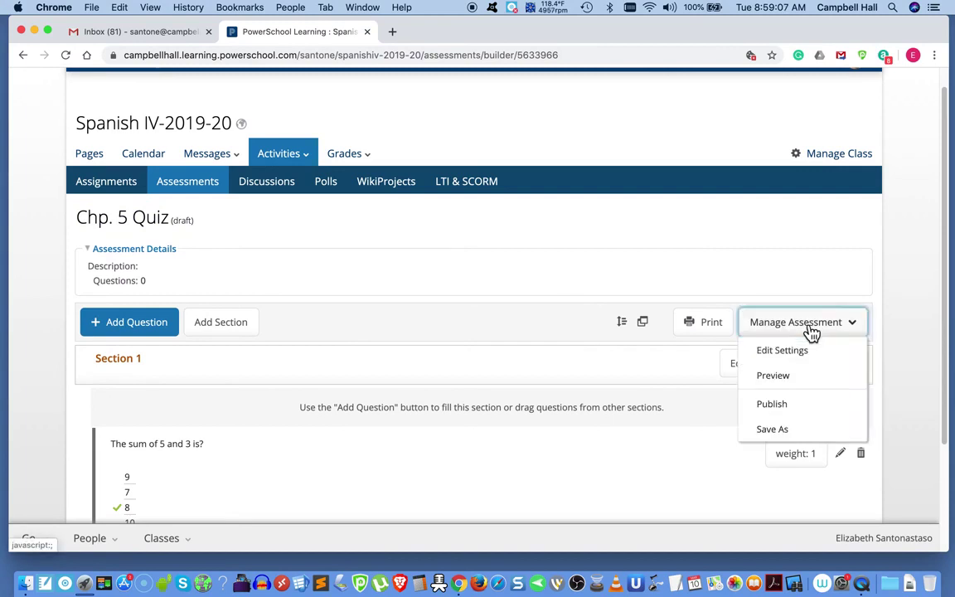
{"action": "left_click", "coordinate": [801, 406]}
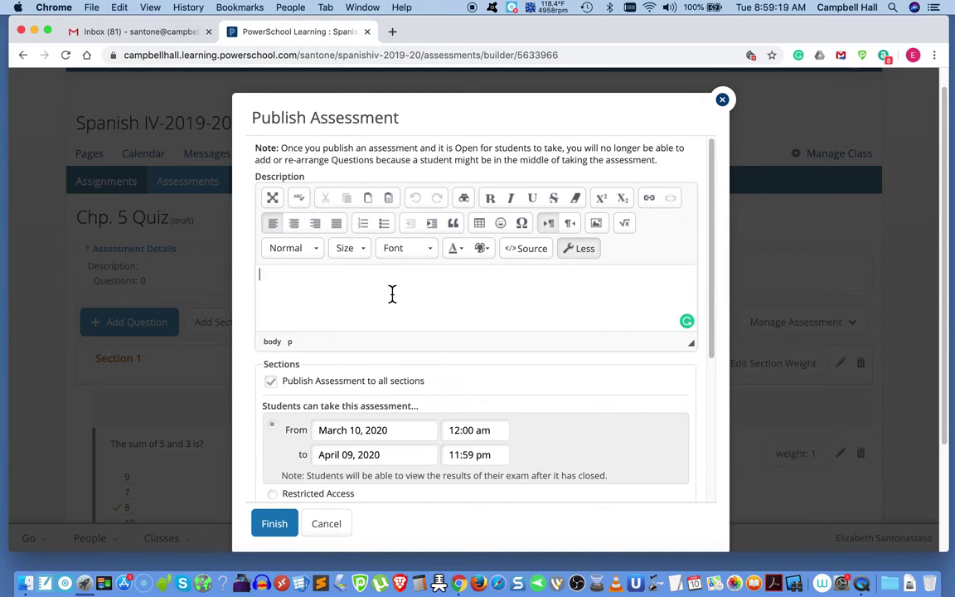
Enter "Describe" as the assessment description and turn off publishing to all sections so each section has its own dates.
{"action": "type", "text": "Describe"}
{"action": "scroll", "coordinate": [435, 324], "scroll_direction": "down", "scroll_amount": 3}
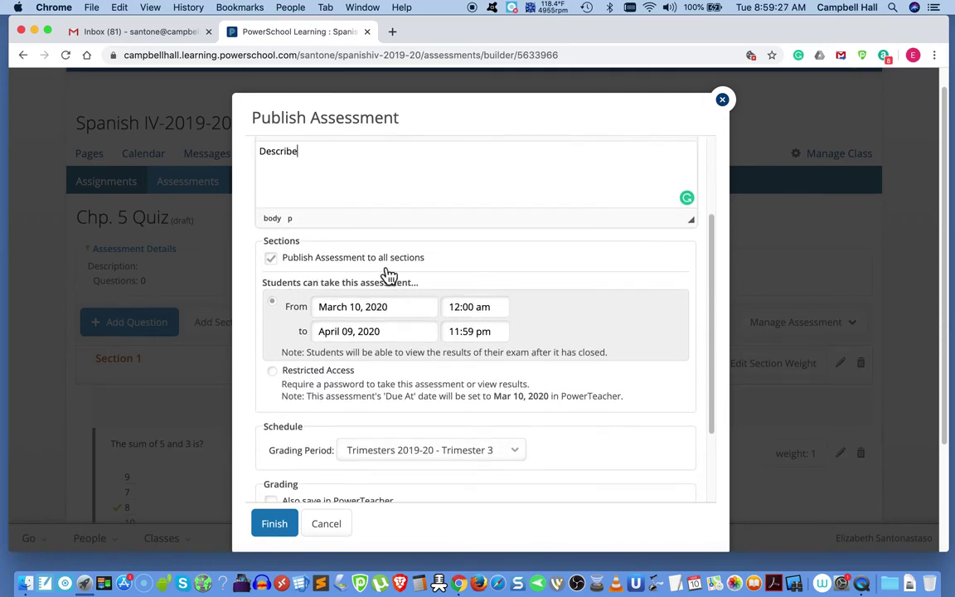
{"action": "left_click", "coordinate": [272, 259]}
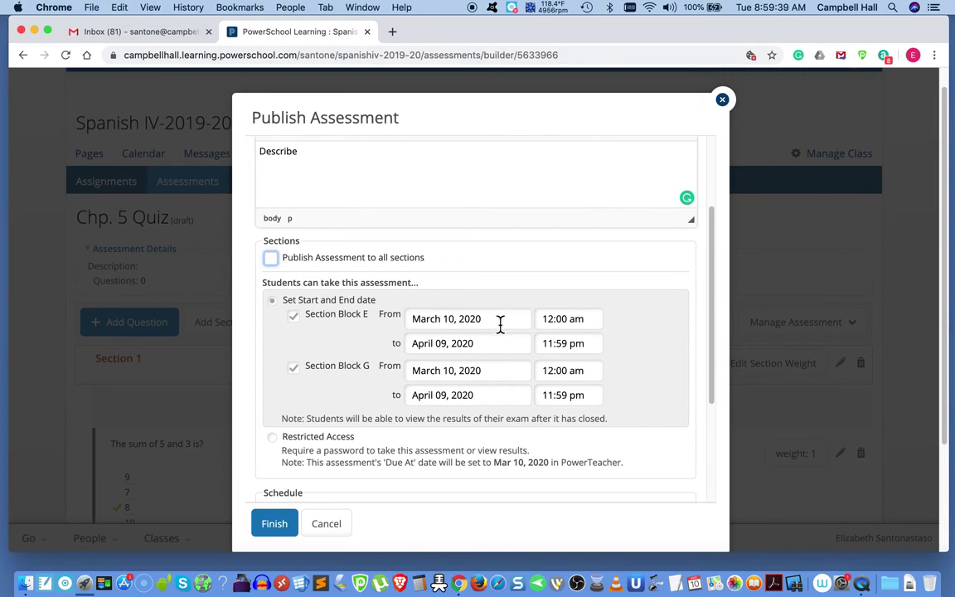
Set the start time for Section Block E to 11:00 am.
{"action": "left_click", "coordinate": [575, 326]}
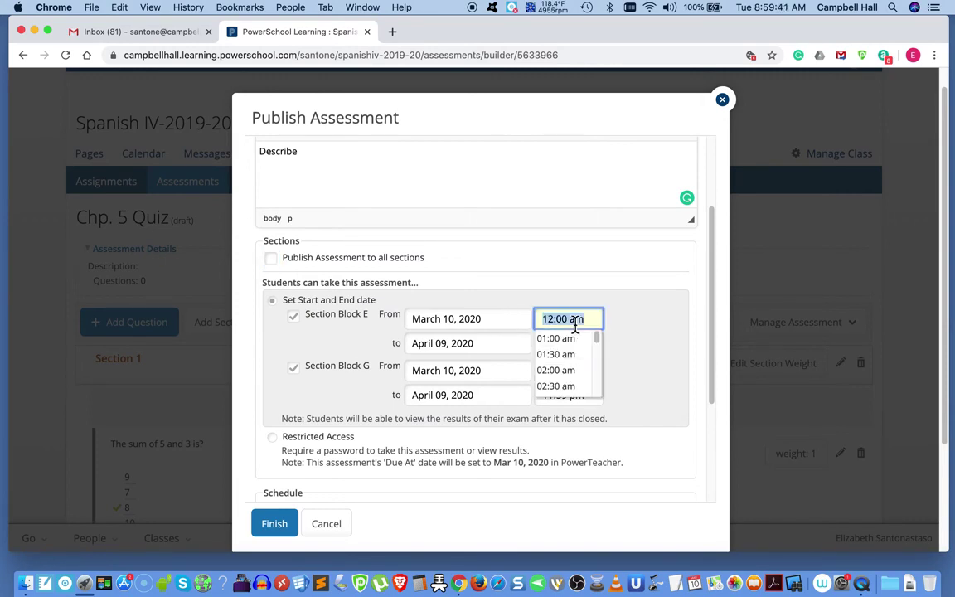
{"action": "scroll", "coordinate": [580, 358], "scroll_direction": "down", "scroll_amount": 5}
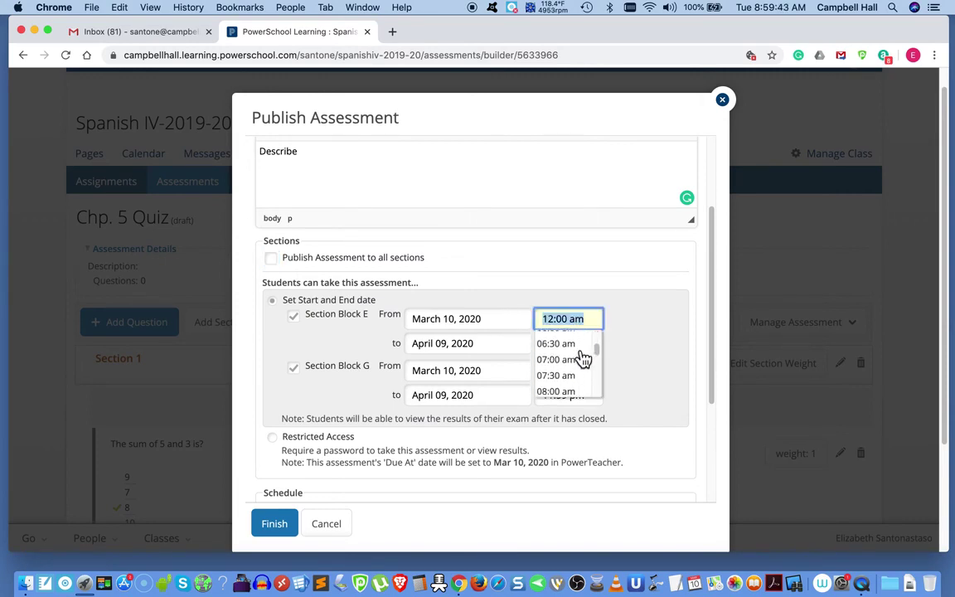
{"action": "scroll", "coordinate": [583, 358], "scroll_direction": "down", "scroll_amount": 4}
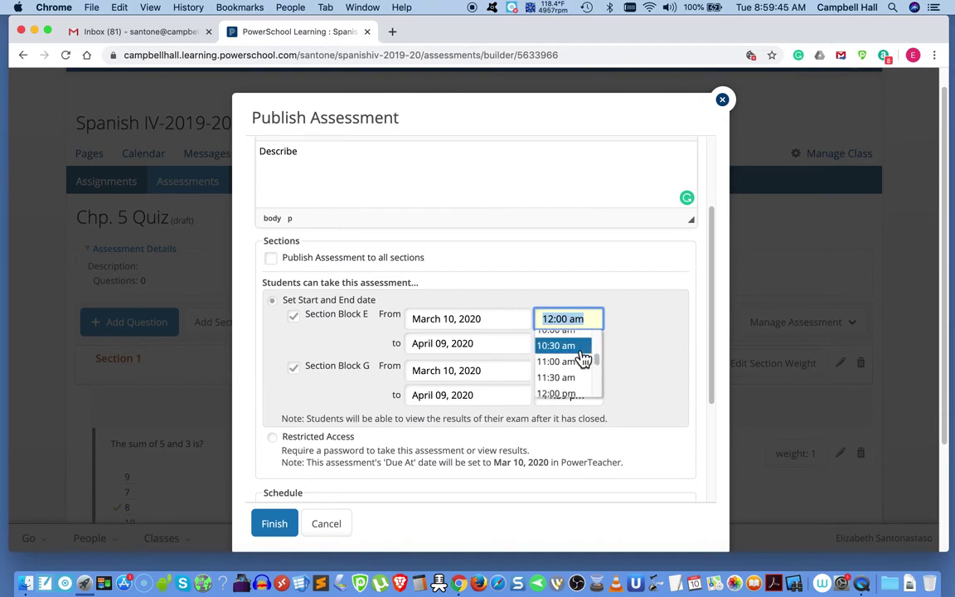
{"action": "left_click", "coordinate": [576, 363]}
{"action": "left_click", "coordinate": [572, 362]}
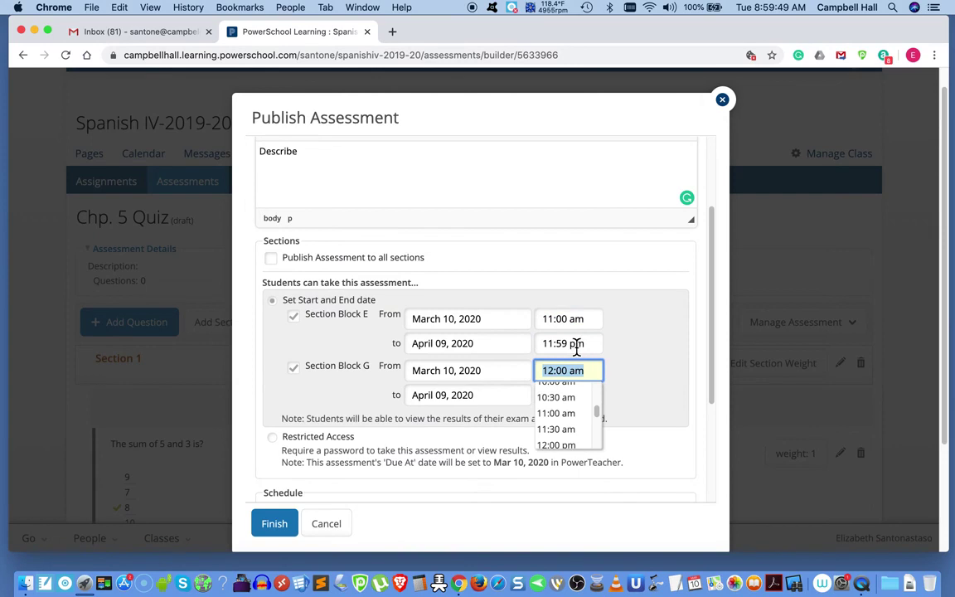
Set the end time for Section Block E to 11:30 am.
{"action": "left_click", "coordinate": [577, 349]}
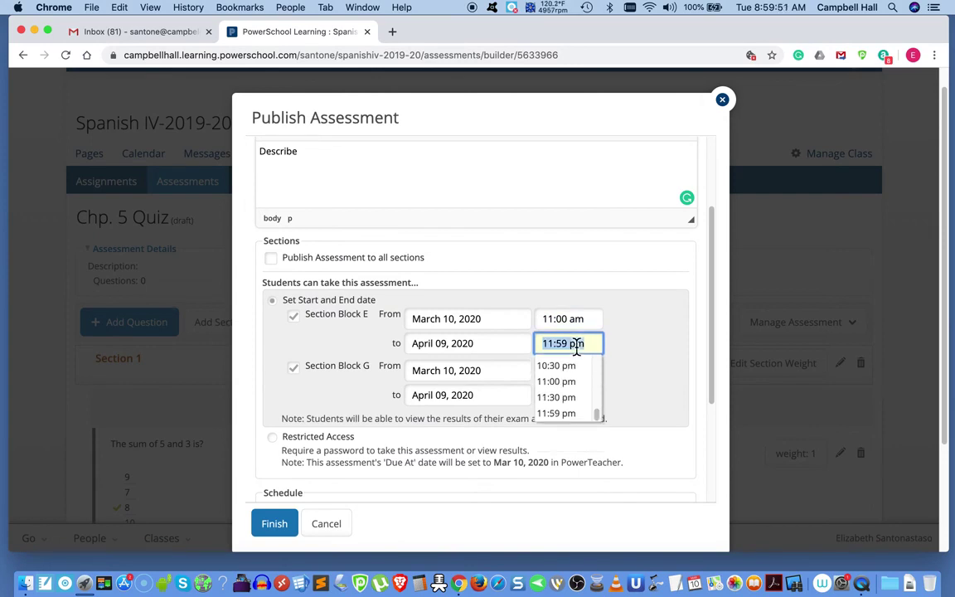
{"action": "scroll", "coordinate": [580, 353], "scroll_direction": "down", "scroll_amount": 3}
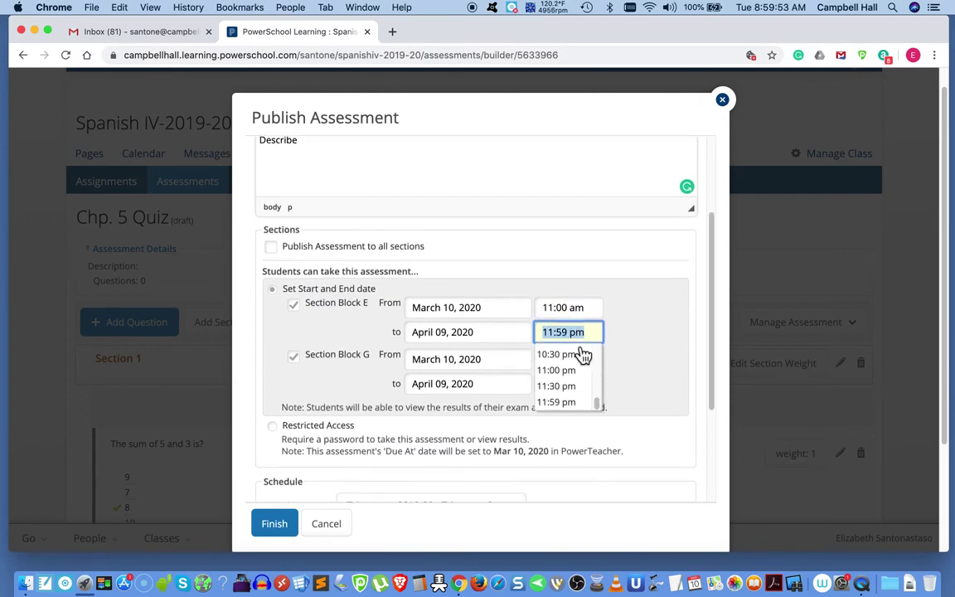
{"action": "scroll", "coordinate": [567, 351], "scroll_direction": "up", "scroll_amount": 5}
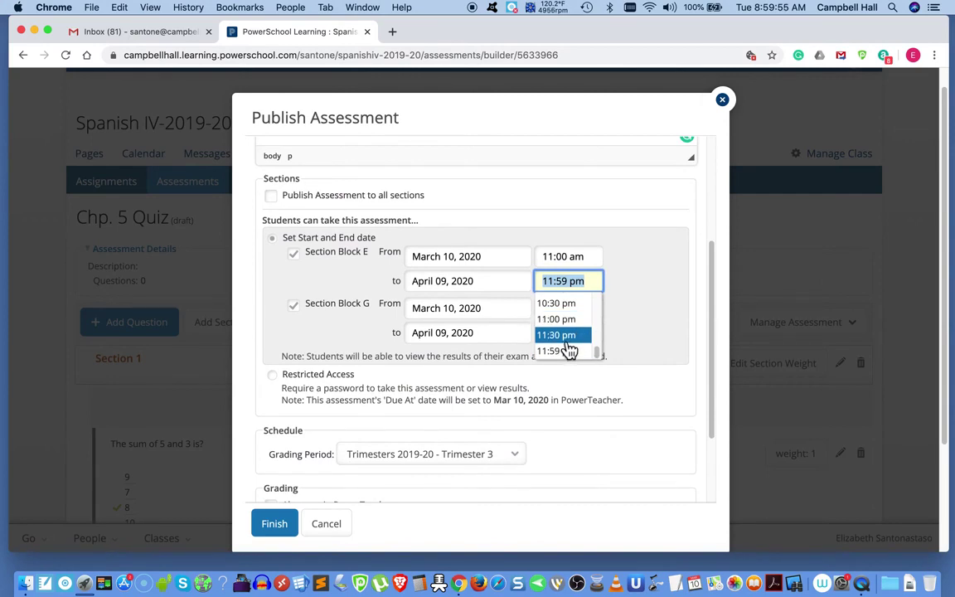
{"action": "scroll", "coordinate": [569, 351], "scroll_direction": "up", "scroll_amount": 8}
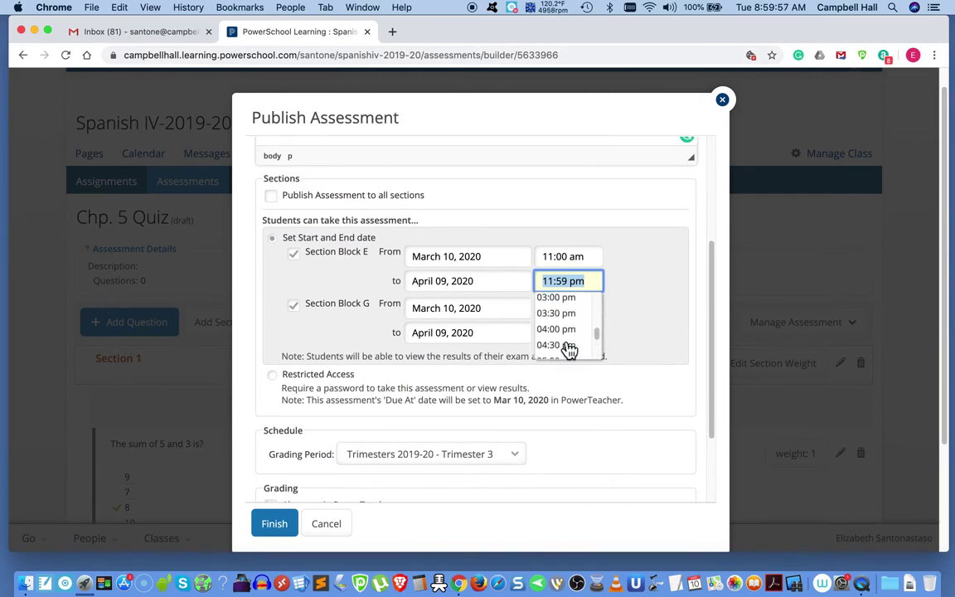
{"action": "scroll", "coordinate": [569, 348], "scroll_direction": "up", "scroll_amount": 3}
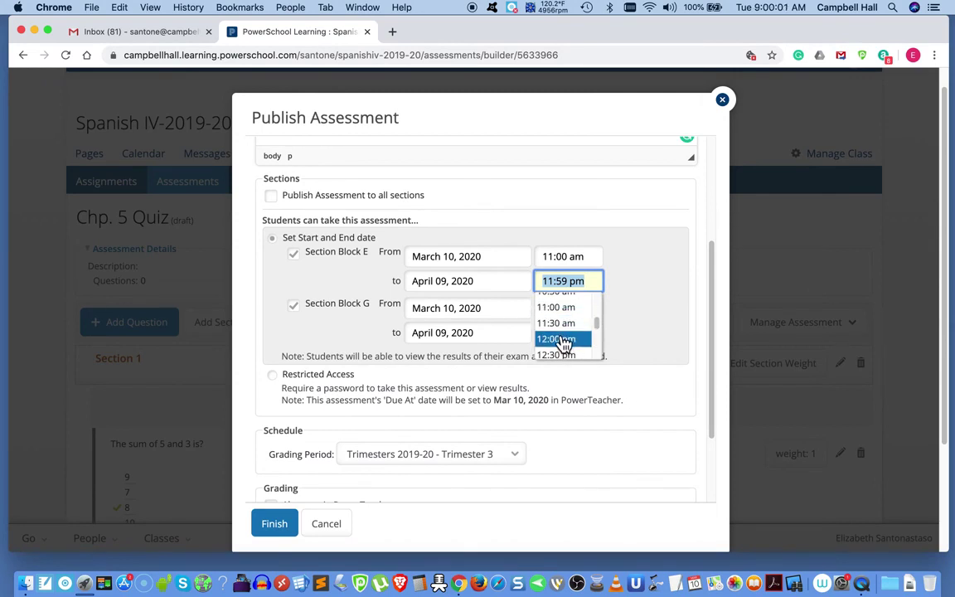
{"action": "left_click", "coordinate": [561, 325]}
{"action": "left_click", "coordinate": [562, 330]}
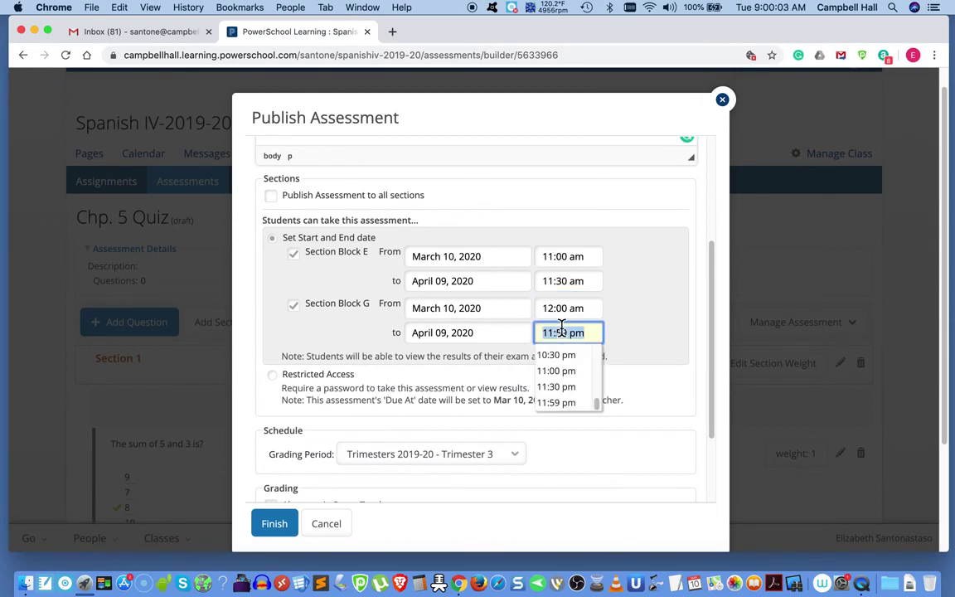
Set the end date for Section Block E to March 10, 2020.
{"action": "left_click", "coordinate": [486, 282]}
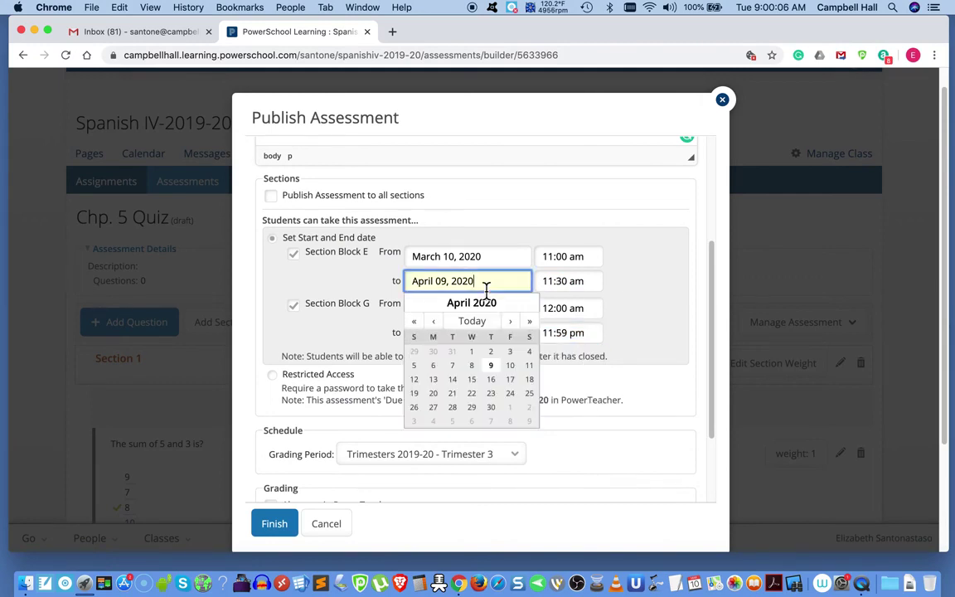
{"action": "left_click", "coordinate": [434, 321]}
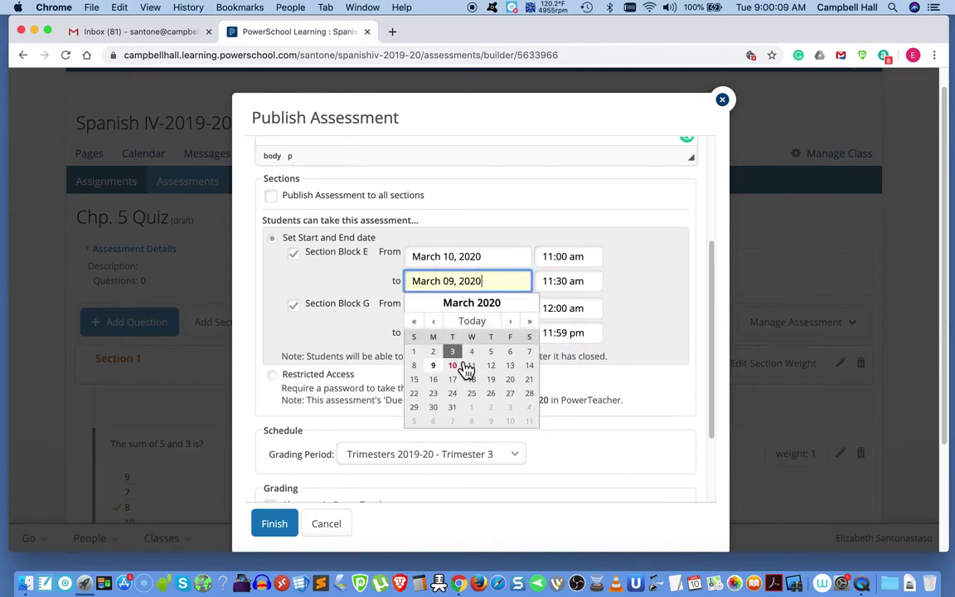
{"action": "left_click", "coordinate": [452, 365]}
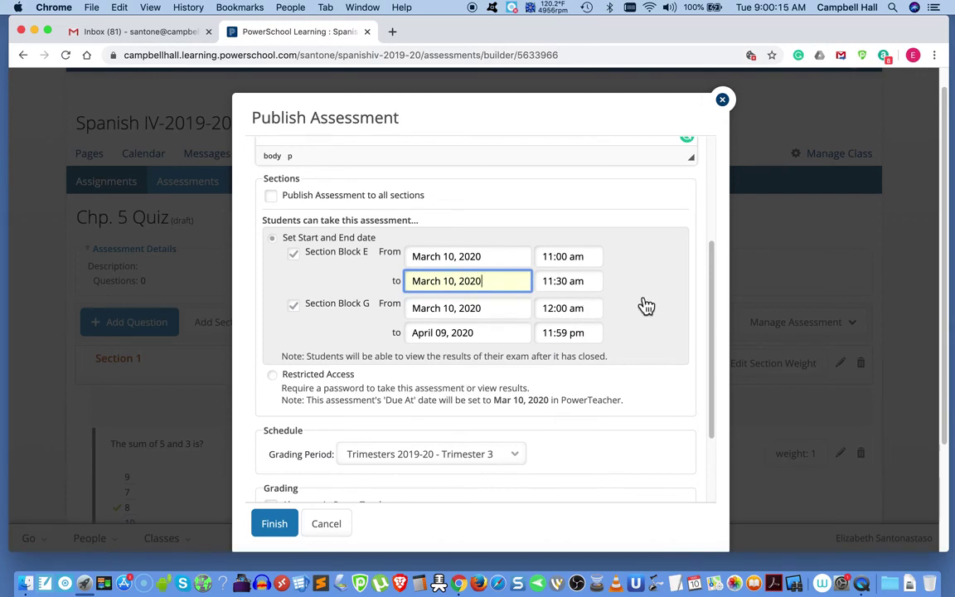
Set the end date for Section Block G to March 10, 2020.
{"action": "left_click", "coordinate": [489, 333]}
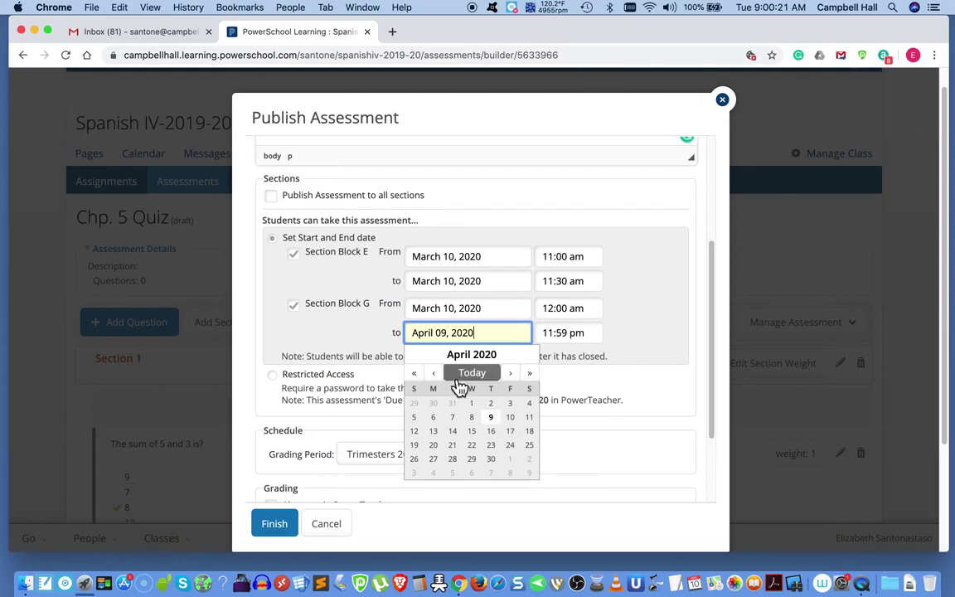
{"action": "left_click", "coordinate": [433, 372]}
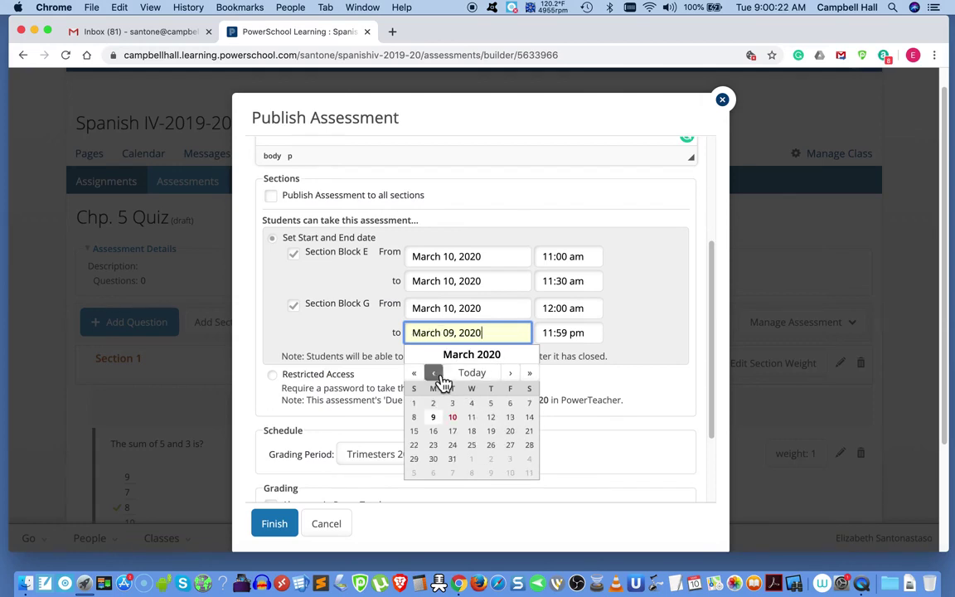
{"action": "left_click", "coordinate": [456, 423]}
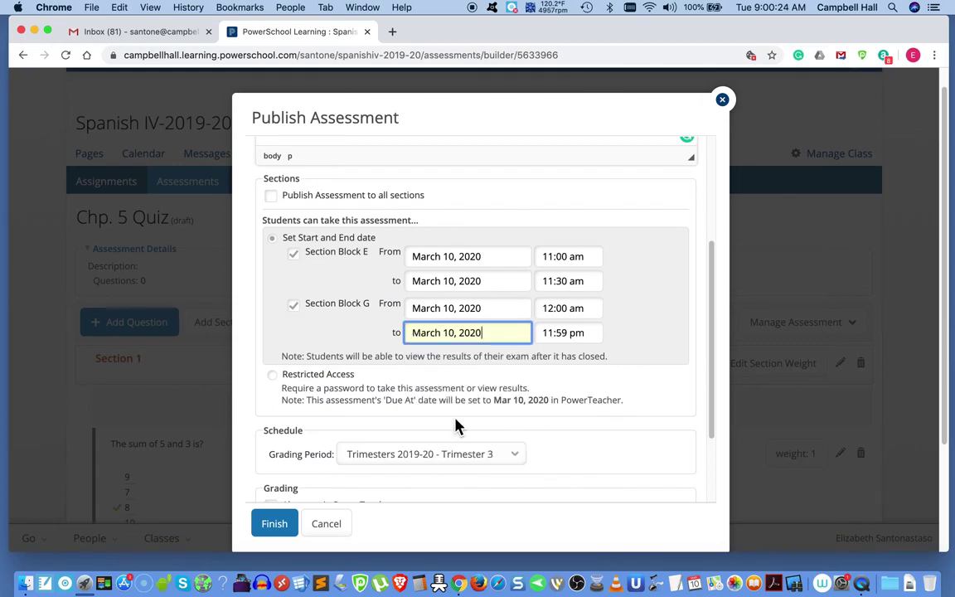
Set the start time for Section Block G to 01:00 pm.
{"action": "left_click", "coordinate": [589, 308]}
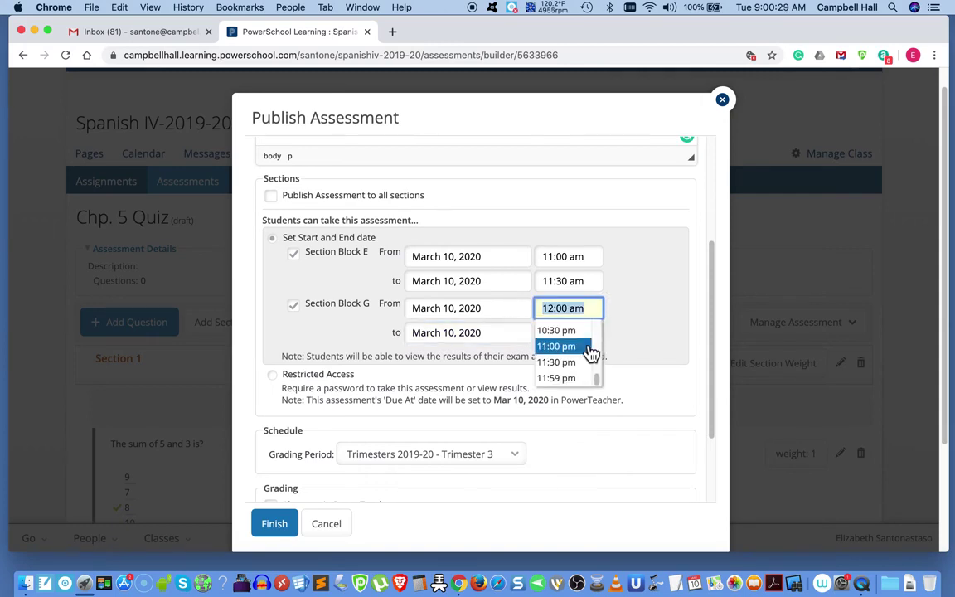
{"action": "scroll", "coordinate": [592, 352], "scroll_direction": "down", "scroll_amount": 2}
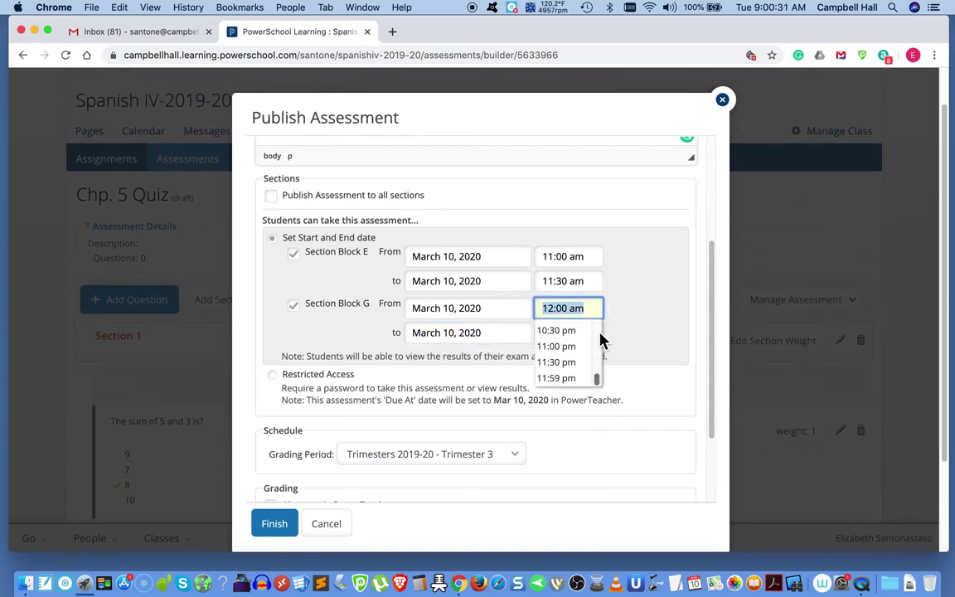
{"action": "scroll", "coordinate": [601, 340], "scroll_direction": "up", "scroll_amount": 2}
{"action": "scroll", "coordinate": [601, 340], "scroll_direction": "up", "scroll_amount": 5}
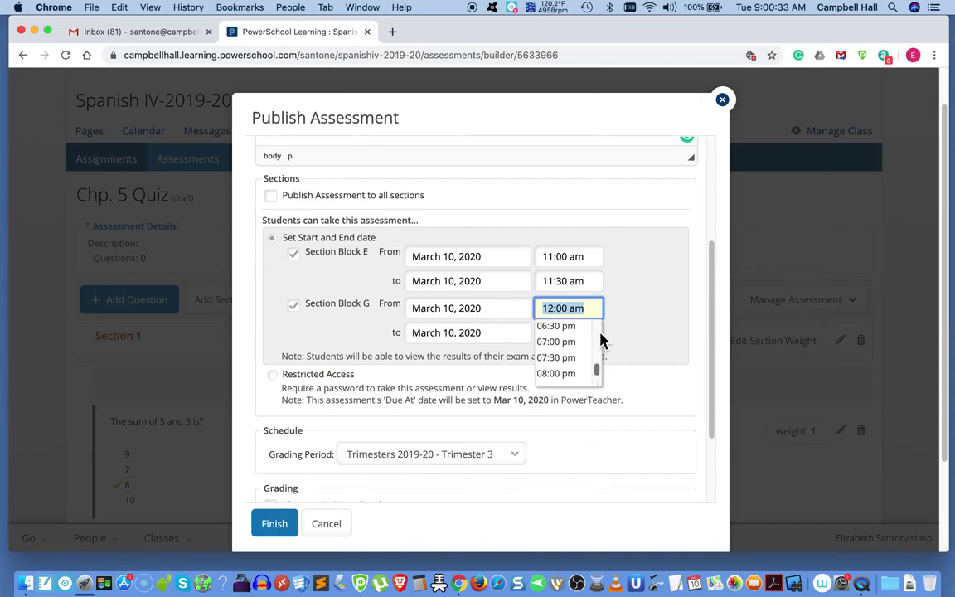
{"action": "scroll", "coordinate": [601, 341], "scroll_direction": "up", "scroll_amount": 5}
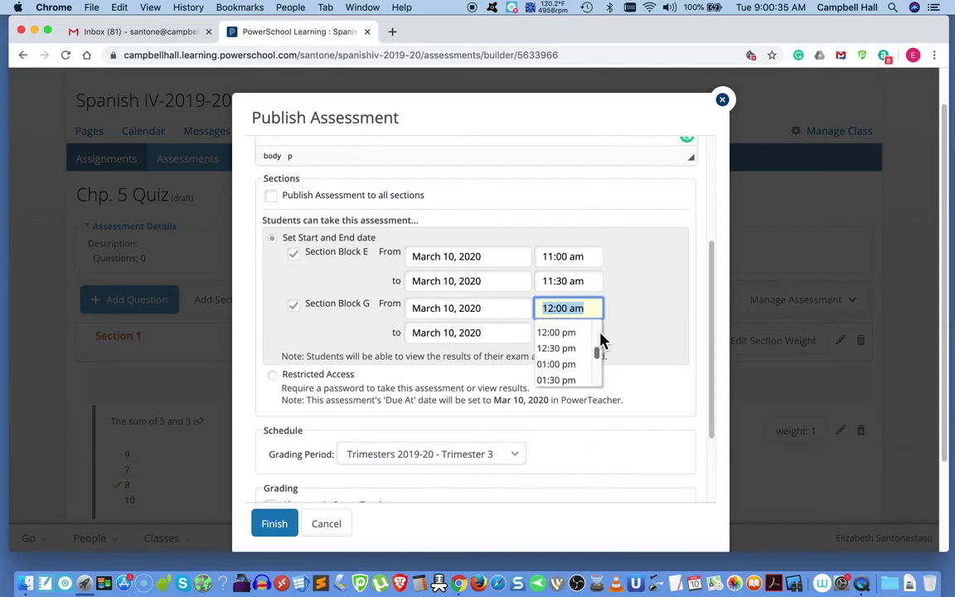
{"action": "scroll", "coordinate": [602, 338], "scroll_direction": "down", "scroll_amount": 1}
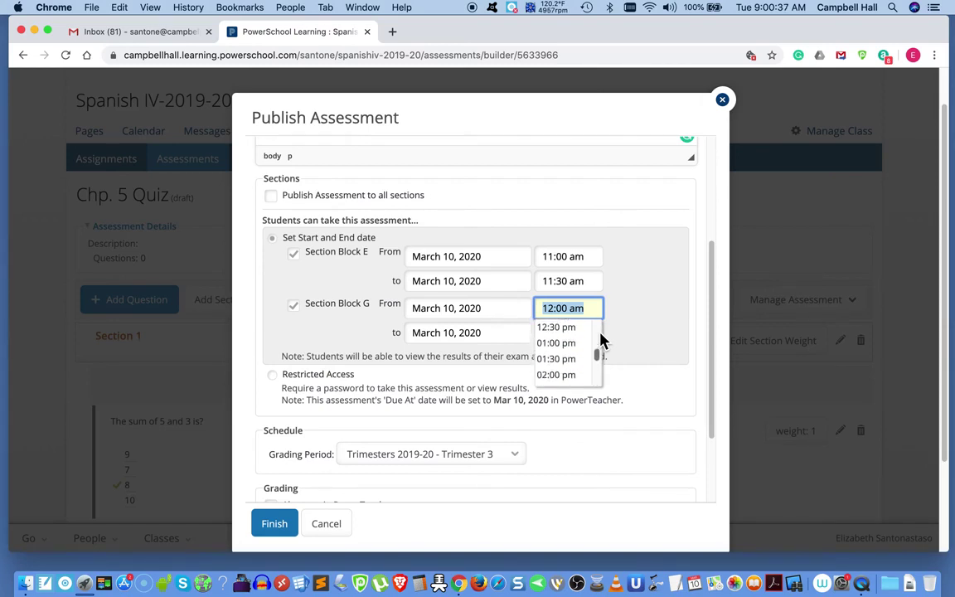
{"action": "left_click", "coordinate": [562, 349]}
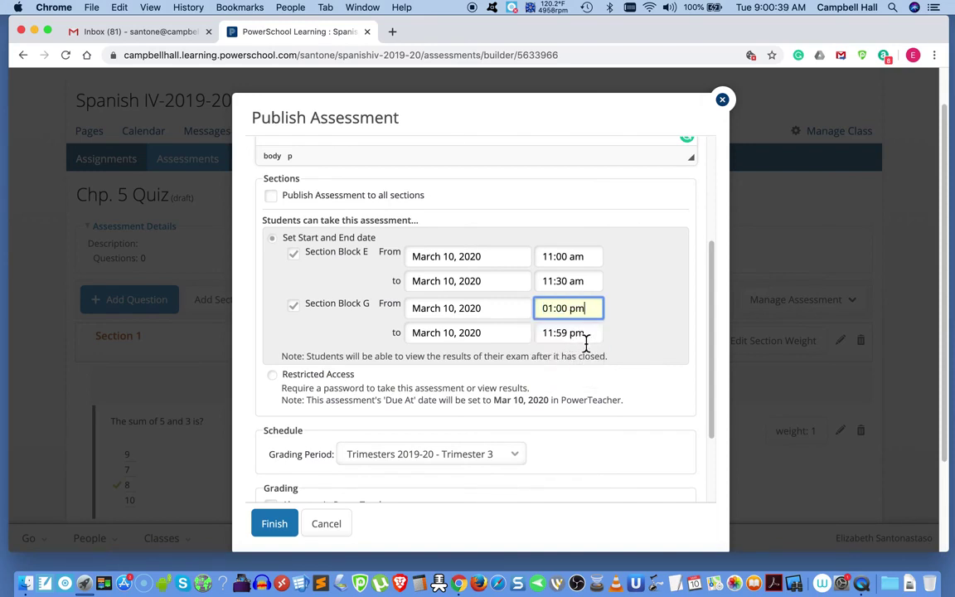
Set the end time for Section Block G to 01:30 pm.
{"action": "left_click", "coordinate": [594, 335]}
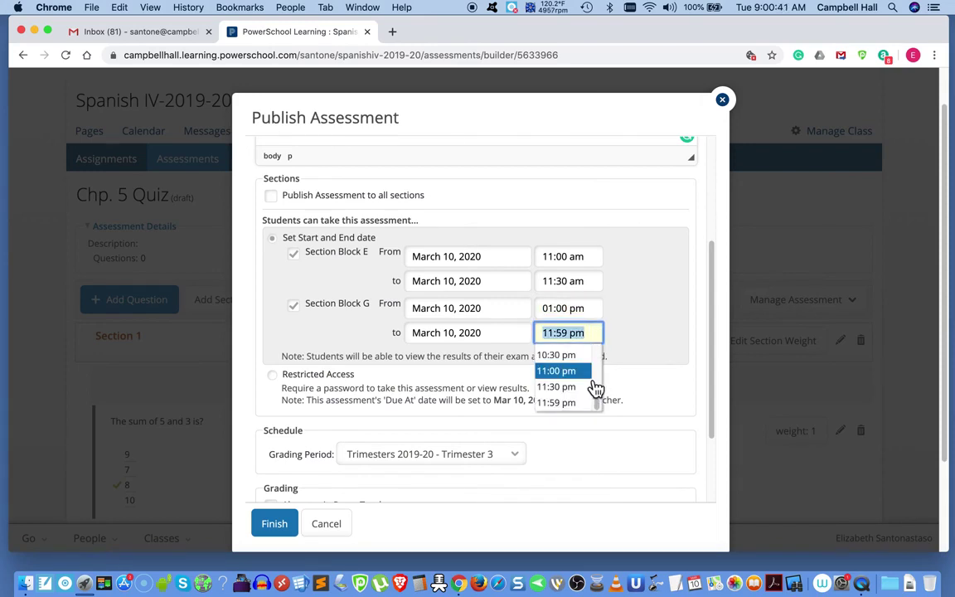
{"action": "key", "text": "Return"}
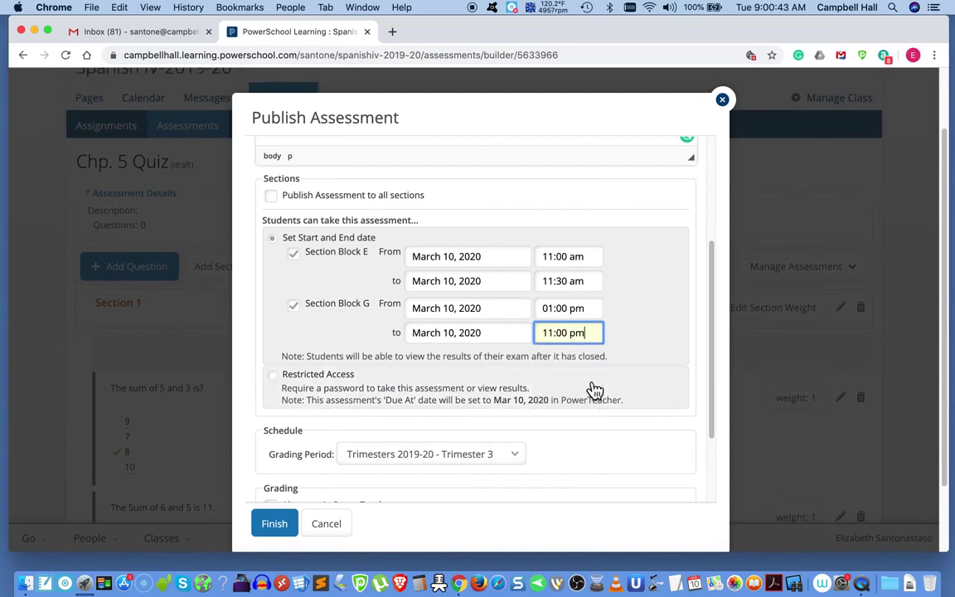
{"action": "left_click", "coordinate": [596, 332]}
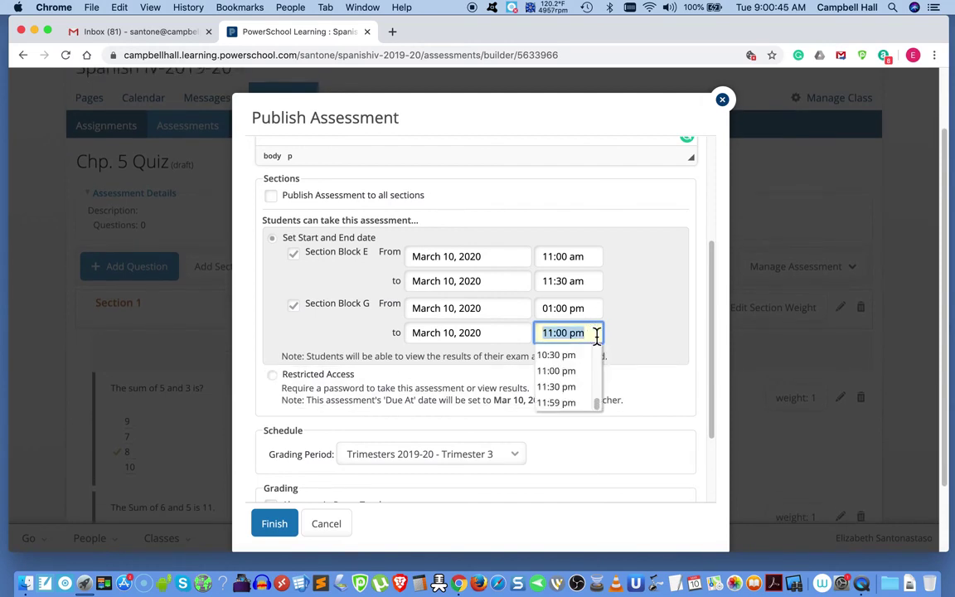
{"action": "scroll", "coordinate": [597, 336], "scroll_direction": "up", "scroll_amount": 1}
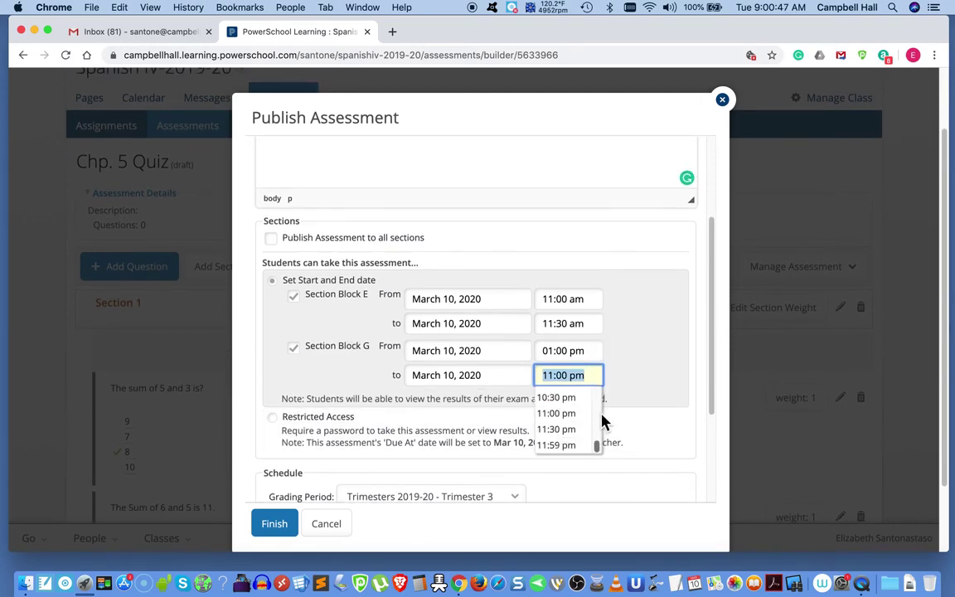
{"action": "scroll", "coordinate": [602, 423], "scroll_direction": "up", "scroll_amount": 10}
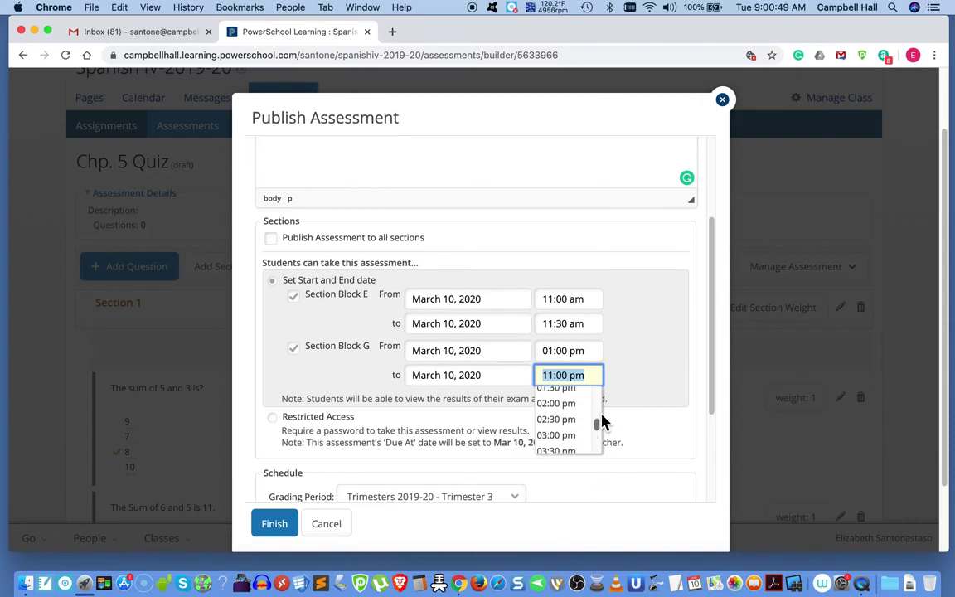
{"action": "scroll", "coordinate": [603, 423], "scroll_direction": "up", "scroll_amount": 3}
{"action": "left_click", "coordinate": [582, 452]}
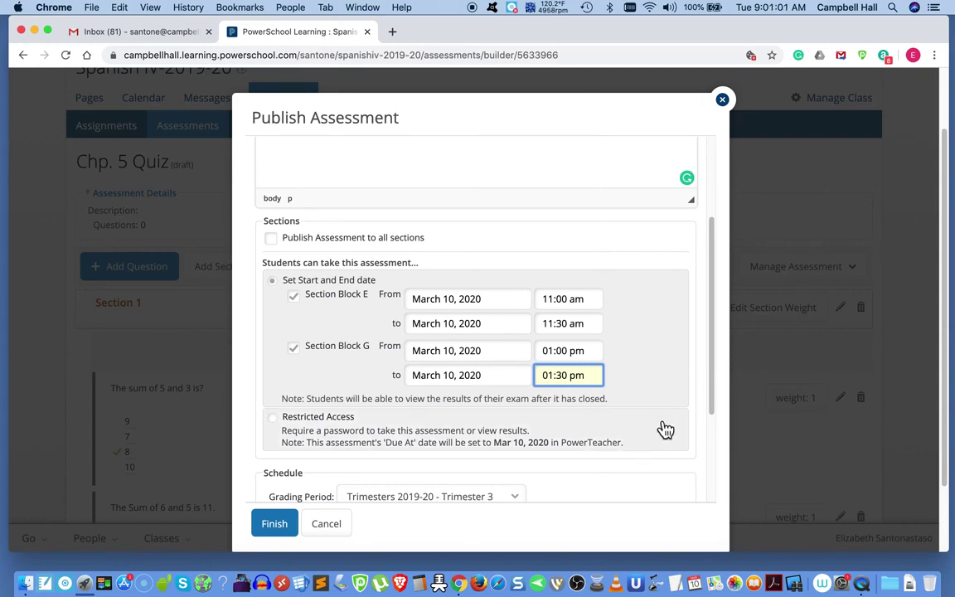
{"action": "scroll", "coordinate": [665, 430], "scroll_direction": "down", "scroll_amount": 3}
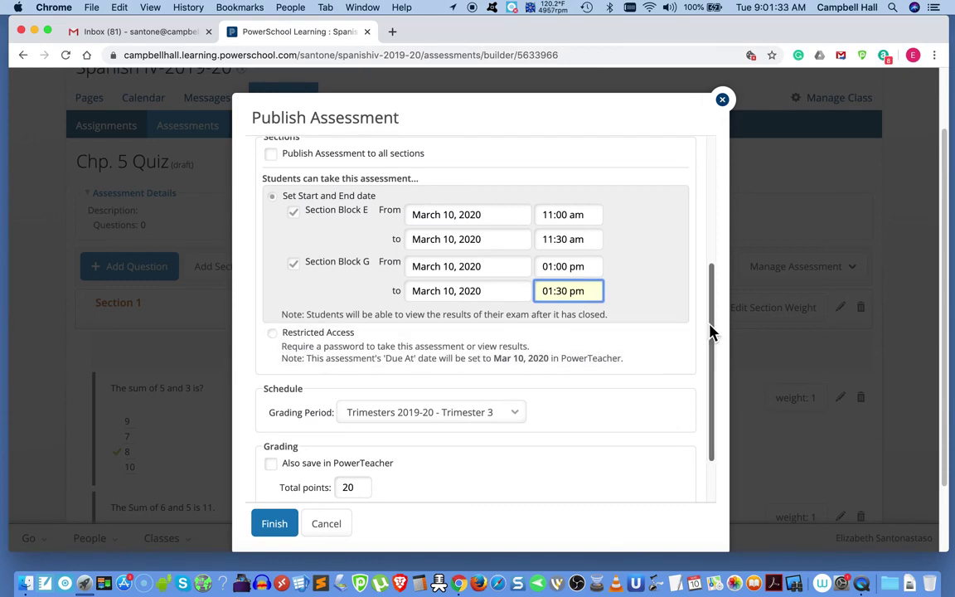
Enable saving the Chp. 5 Quiz assessment in PowerTeacher as well.
{"action": "scroll", "coordinate": [705, 335], "scroll_direction": "down", "scroll_amount": 2}
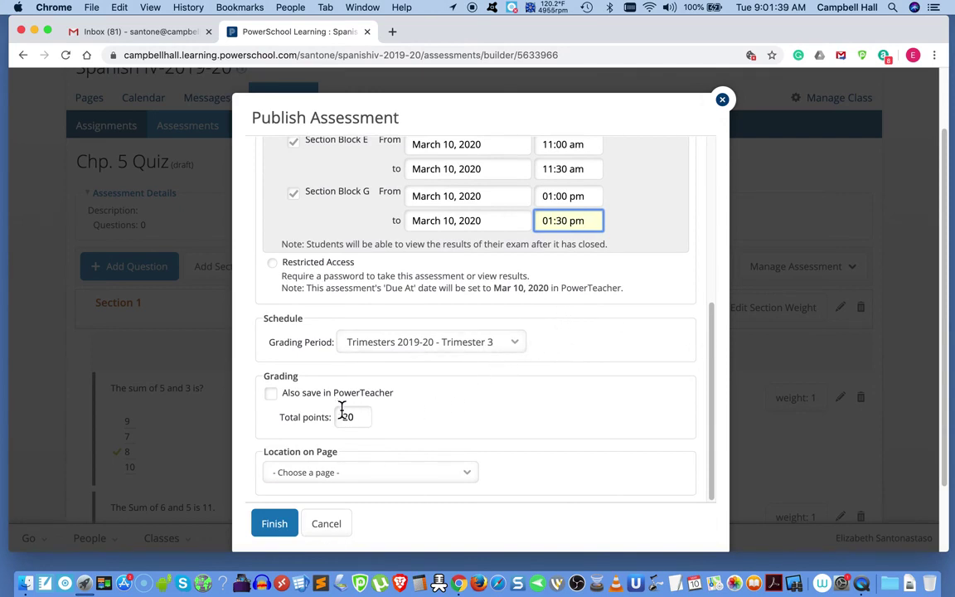
{"action": "left_click", "coordinate": [271, 393]}
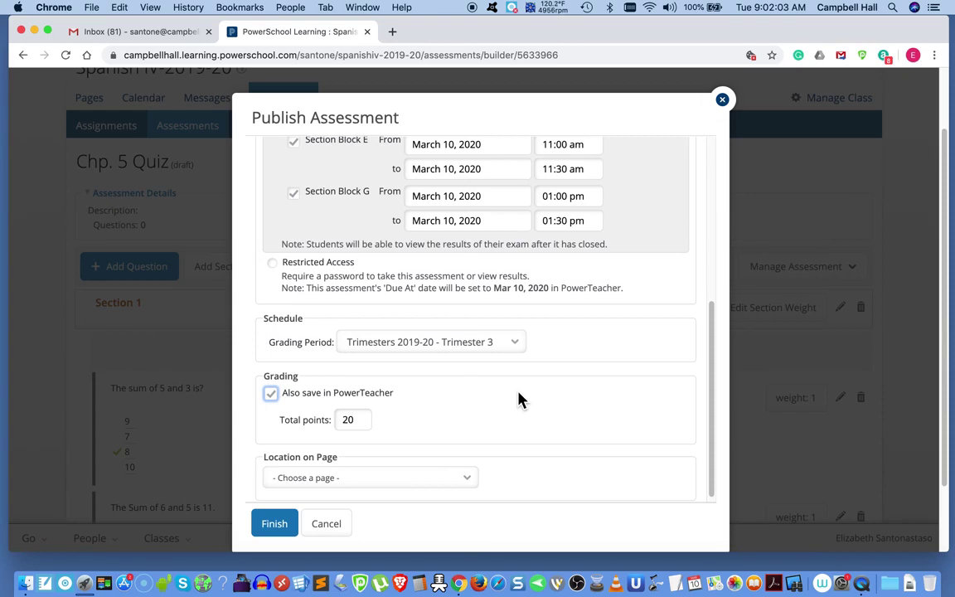
Set the assessment's page location to Assessments for T3 and finish publishing the quiz.
{"action": "scroll", "coordinate": [518, 399], "scroll_direction": "down", "scroll_amount": 2}
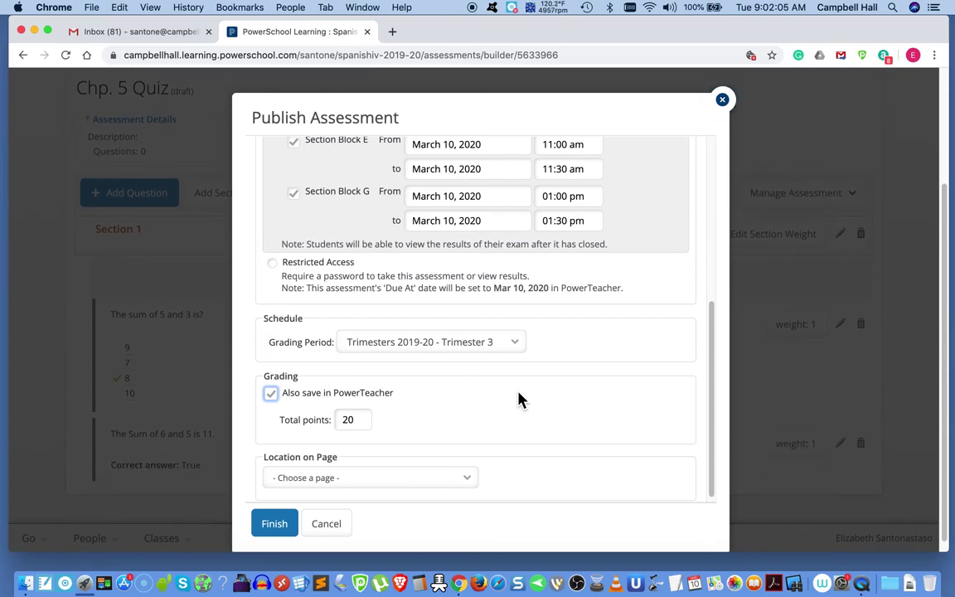
{"action": "left_click", "coordinate": [469, 487]}
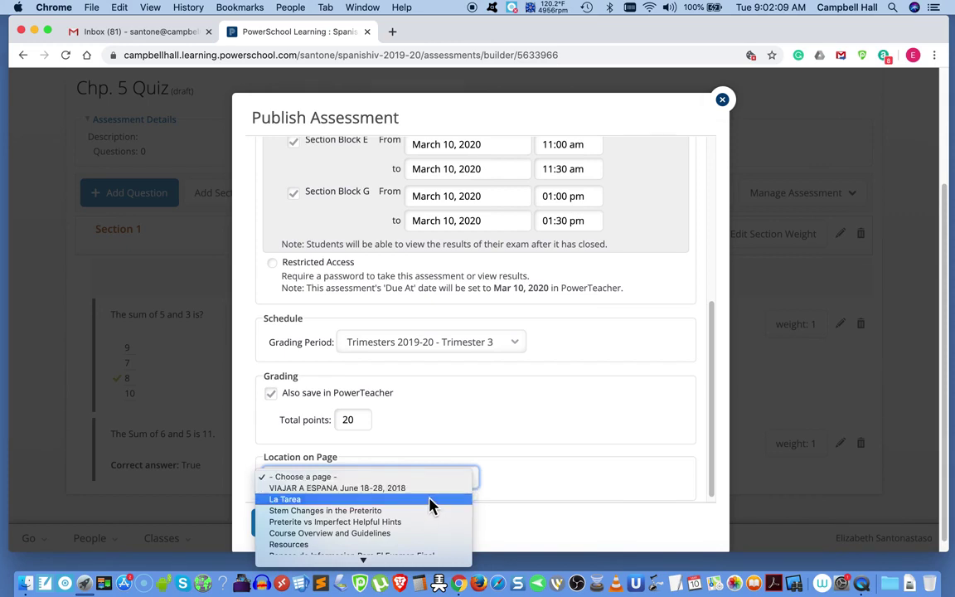
{"action": "scroll", "coordinate": [412, 550], "scroll_direction": "down", "scroll_amount": 3}
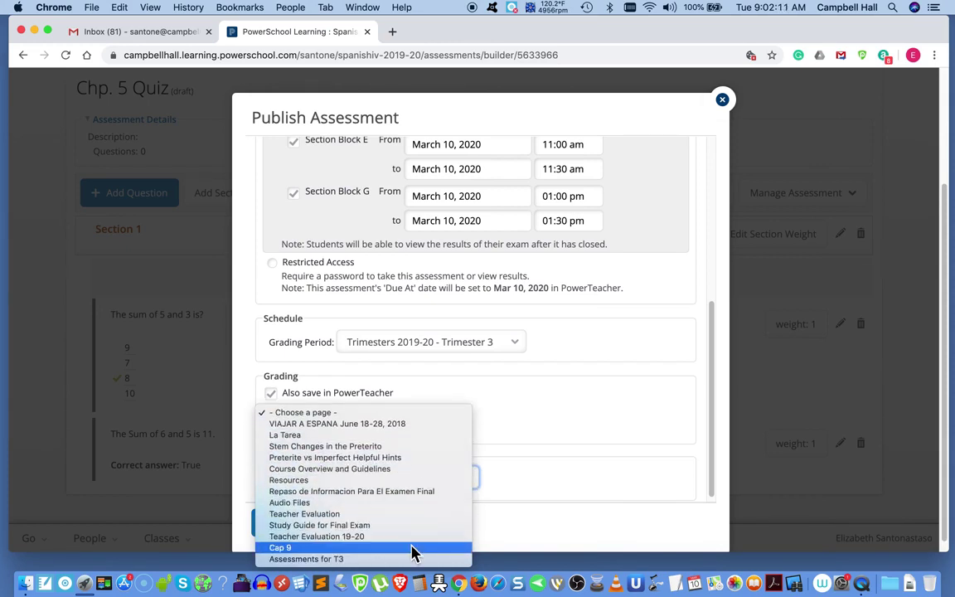
{"action": "left_click", "coordinate": [384, 558]}
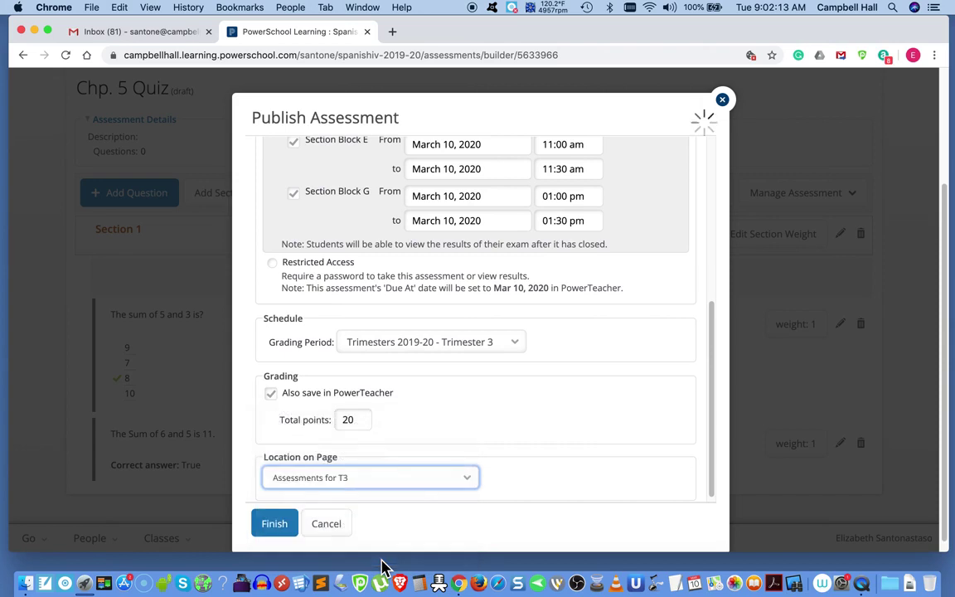
{"action": "scroll", "coordinate": [608, 450], "scroll_direction": "down", "scroll_amount": 3}
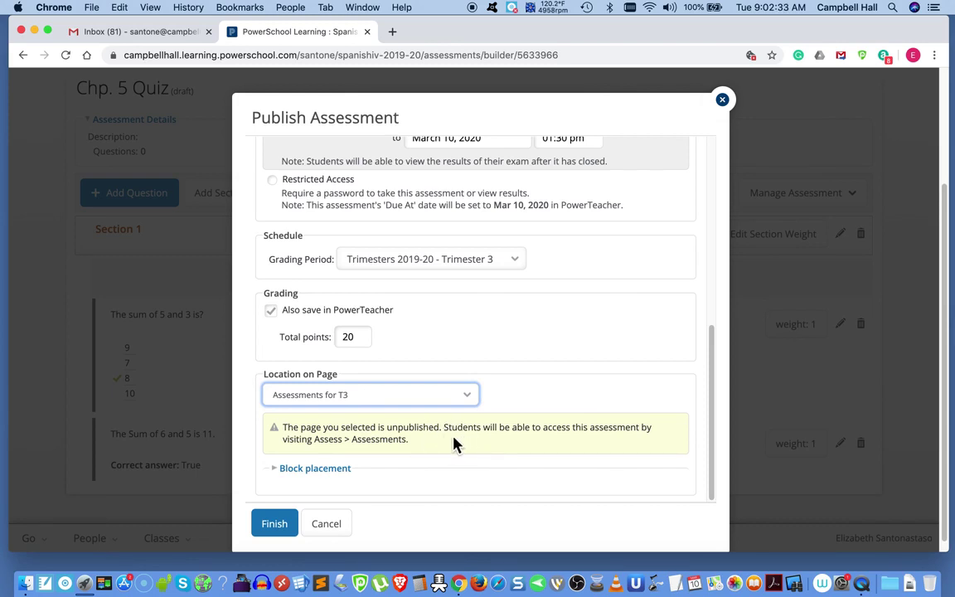
{"action": "left_click", "coordinate": [277, 528]}
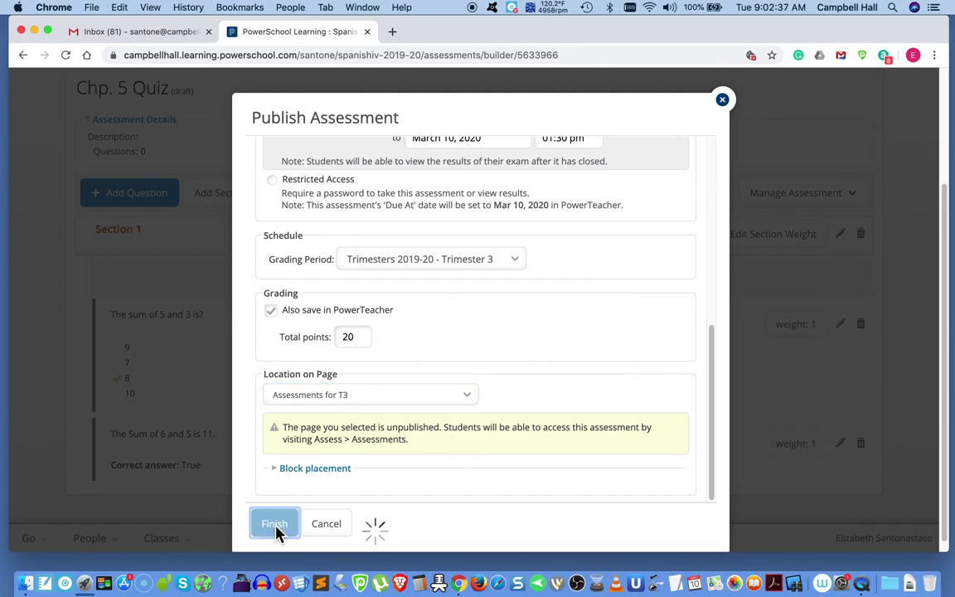